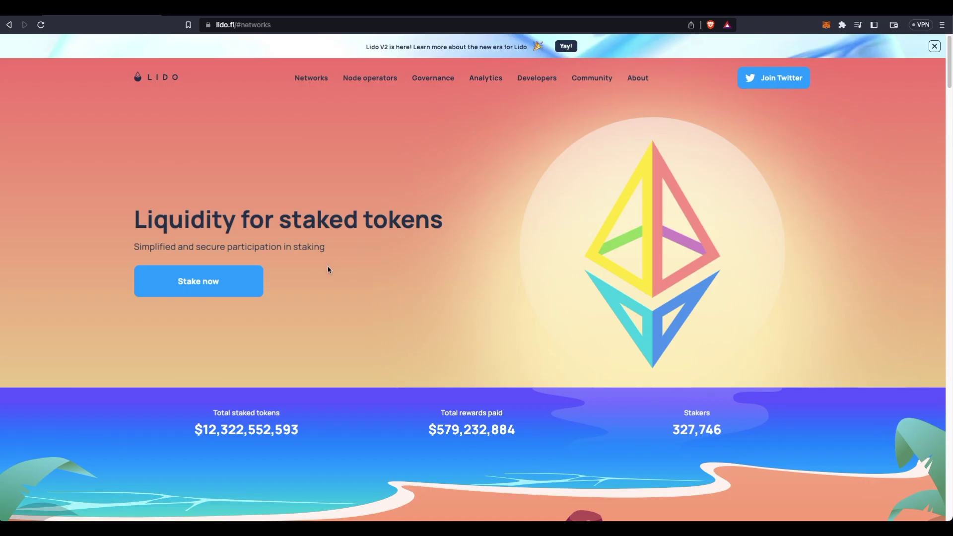
scroll(254, 285, down, 6)
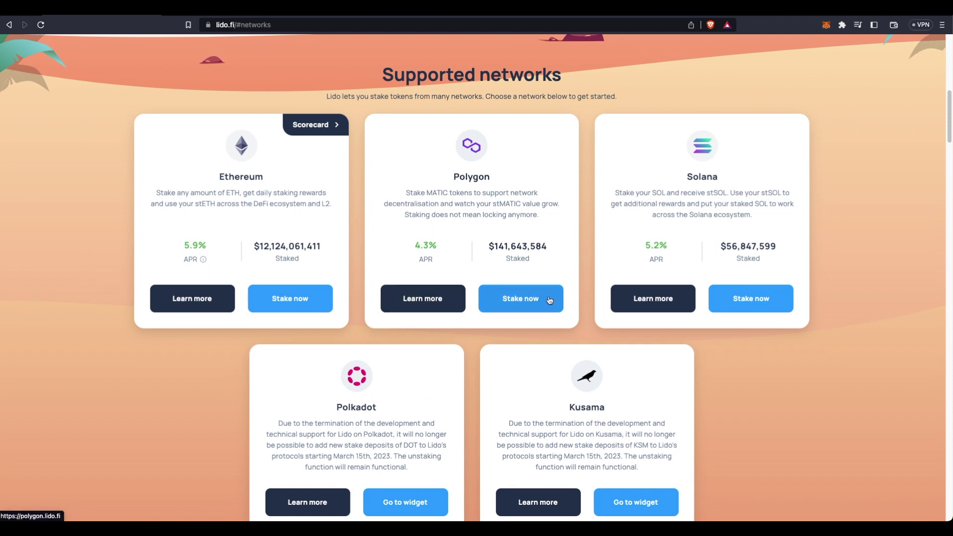
Launch the Polygon staking app from Lido's supported networks list.
click(549, 300)
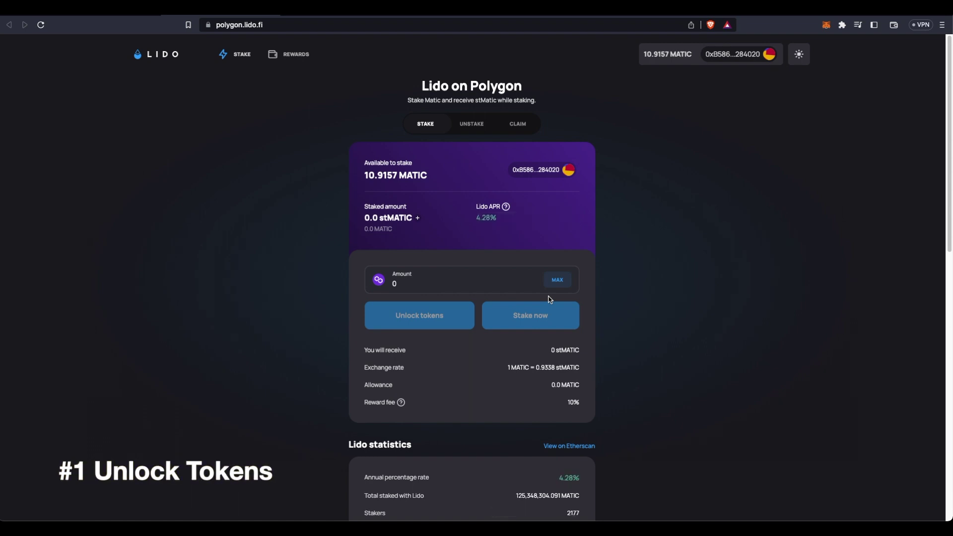
Enter 5 MATIC as the stake amount and begin unlocking the tokens.
click(432, 285)
text(5)
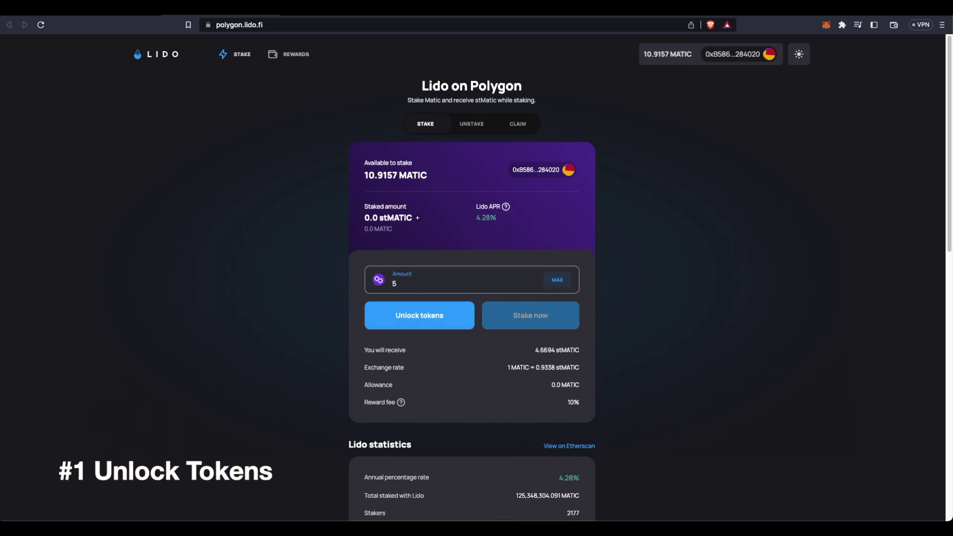
click(453, 325)
drag(852, 10, 682, 142)
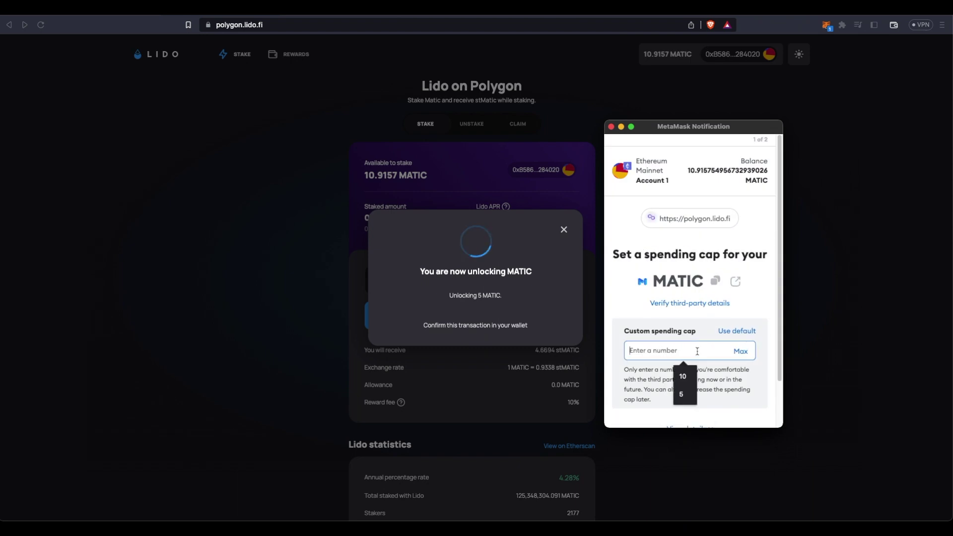
text(10)
scroll(703, 354, down, 1)
scroll(727, 415, down, 1)
Approve a 10 MATIC spending cap in MetaMask after reviewing gas and transaction data.
click(726, 408)
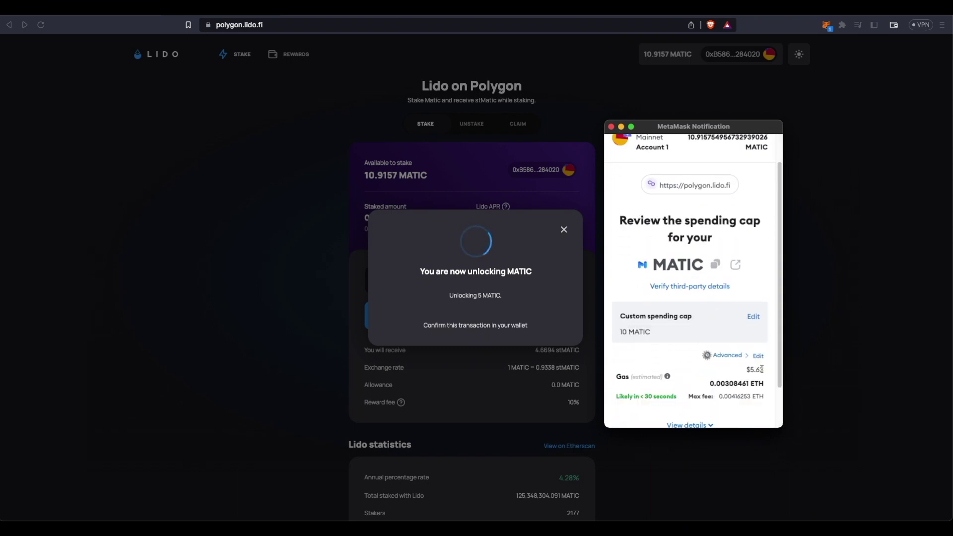
drag(762, 370, 742, 373)
mouse_move(668, 377)
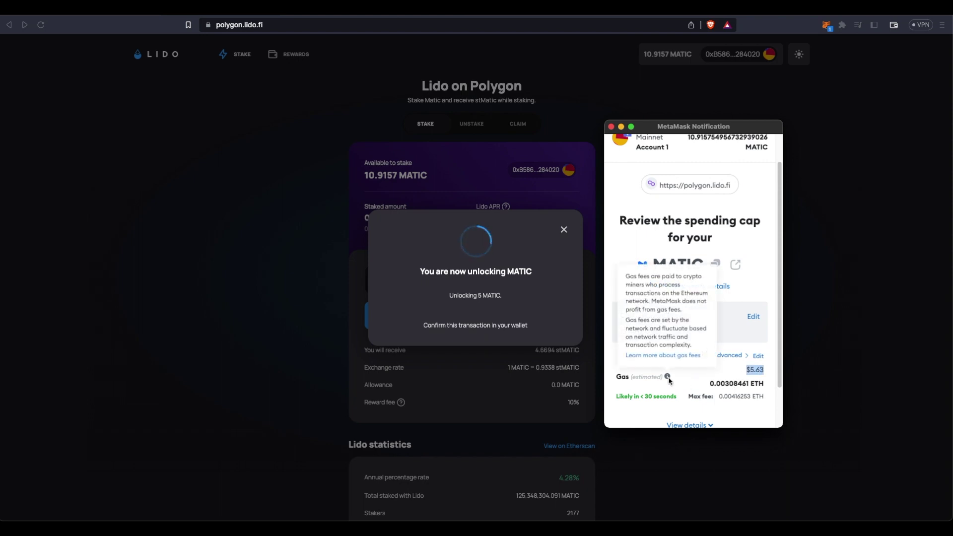
scroll(707, 385, down, 2)
click(705, 379)
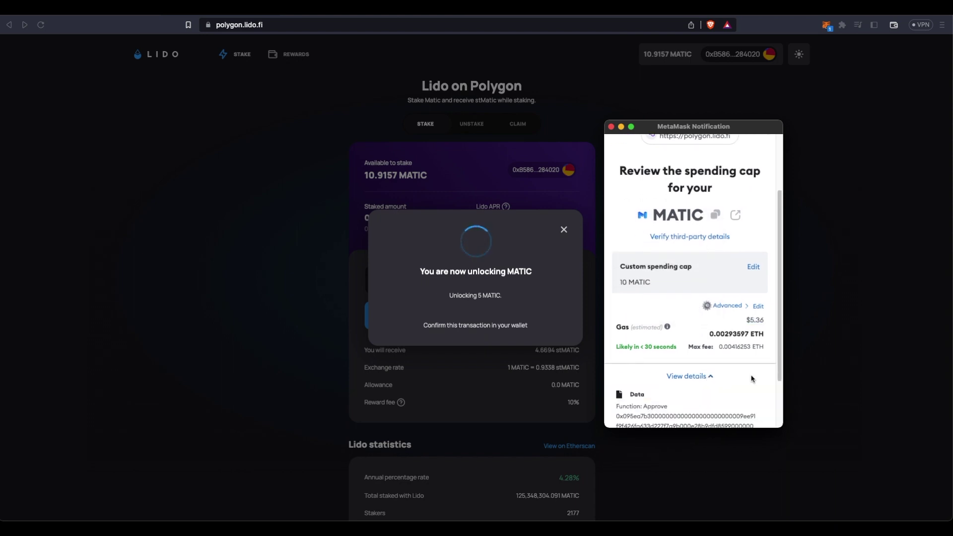
scroll(751, 379, down, 2)
click(753, 407)
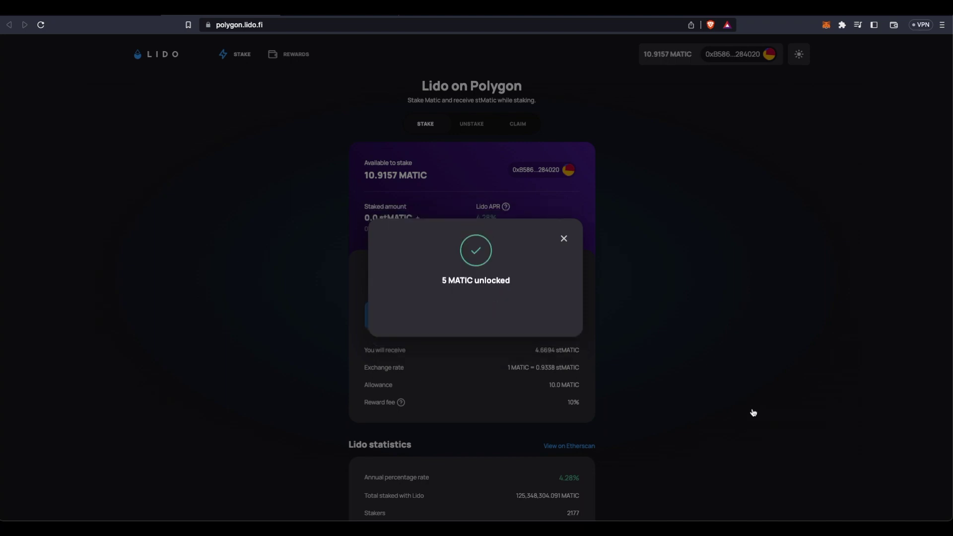
Dismiss the unlock notice and review the 4.6671 stMATIC expected for 5 MATIC.
click(565, 239)
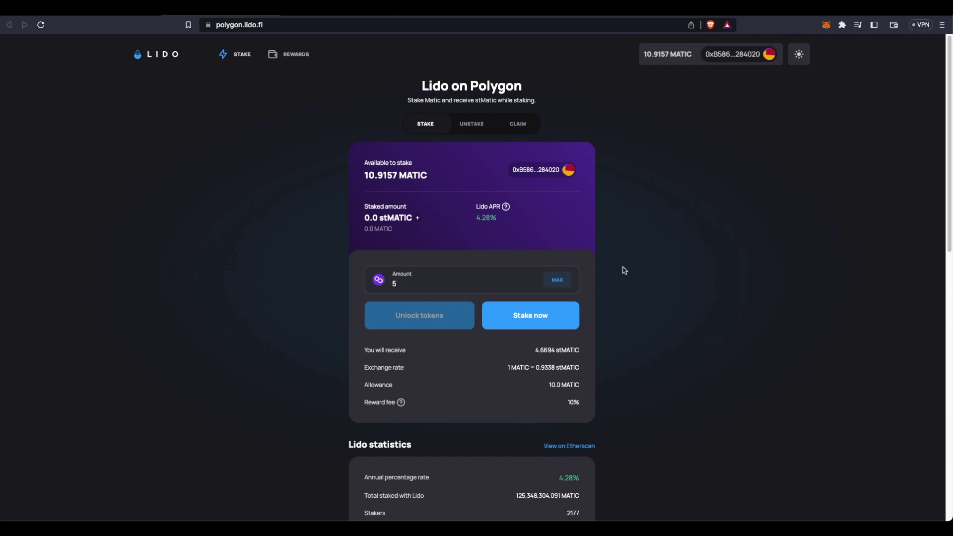
click(441, 283)
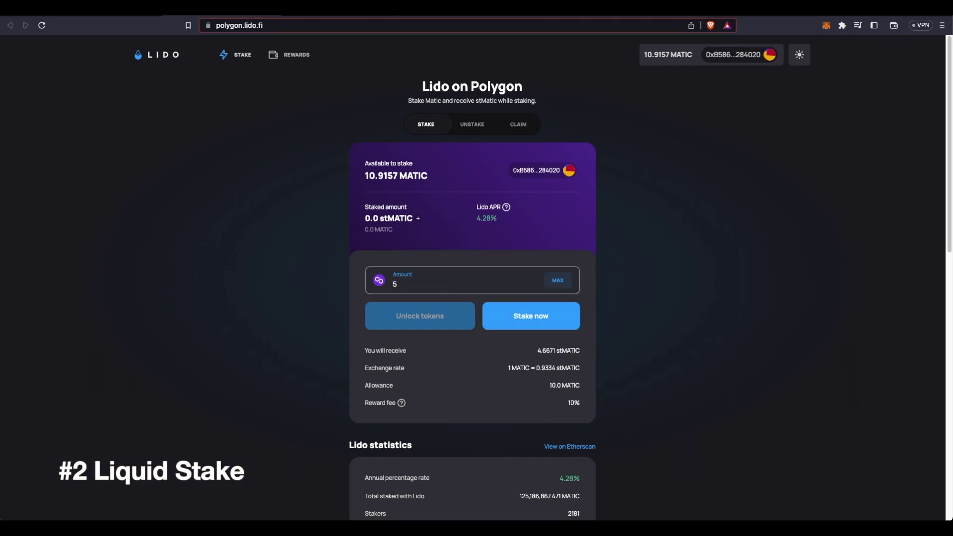
drag(361, 354, 416, 352)
drag(537, 351, 588, 354)
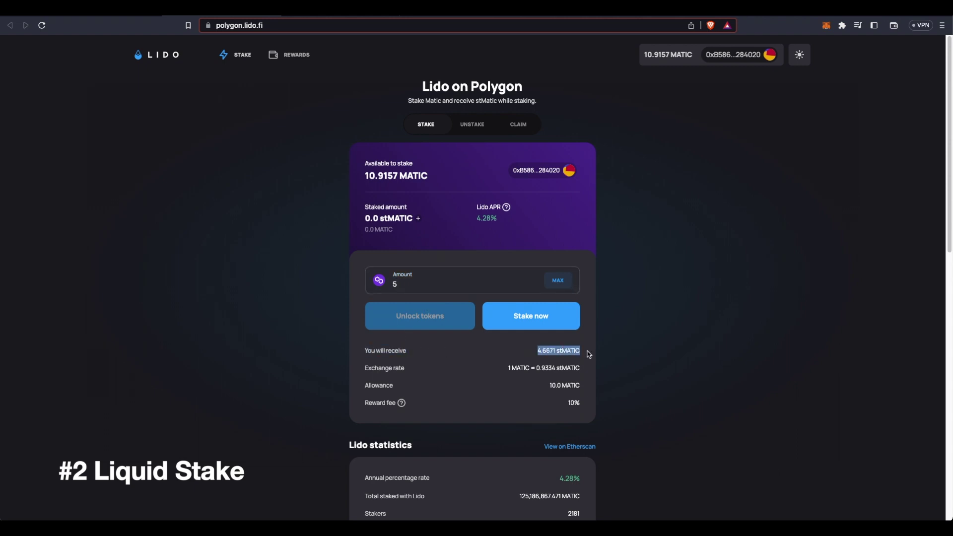
click(442, 393)
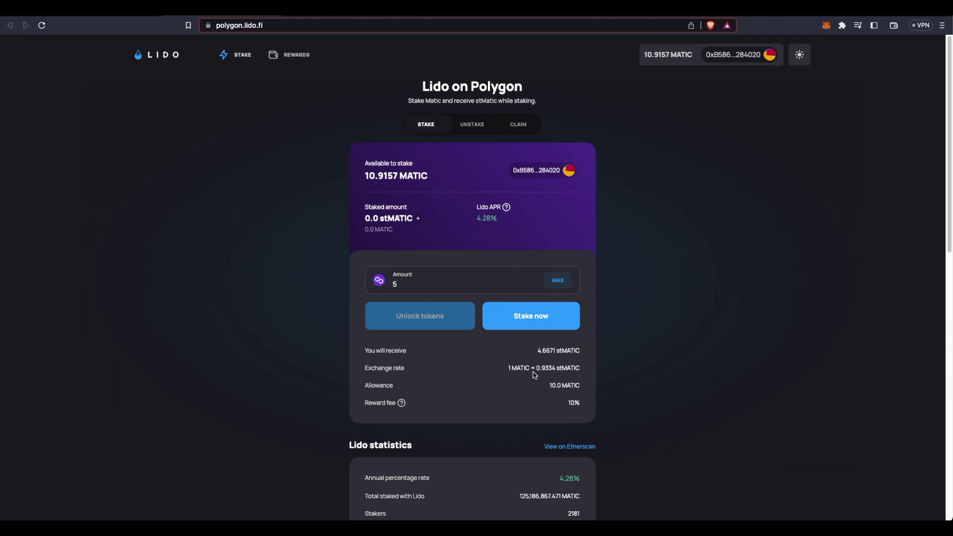
Start staking 5 MATIC and review the $37.84 gas estimate in the wallet confirmation.
click(541, 325)
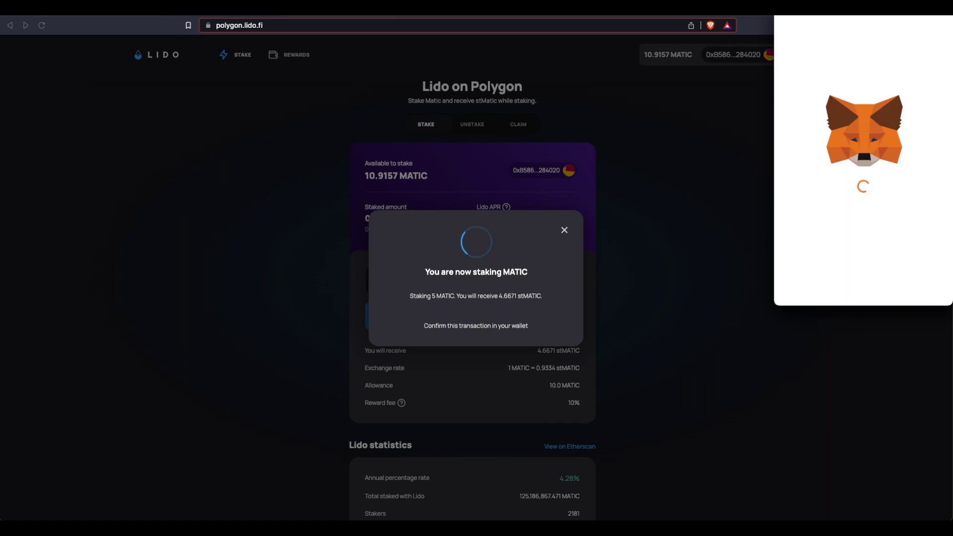
mouse_move(852, 24)
mouse_down()
mouse_move(753, 107)
mouse_move(689, 134)
mouse_up()
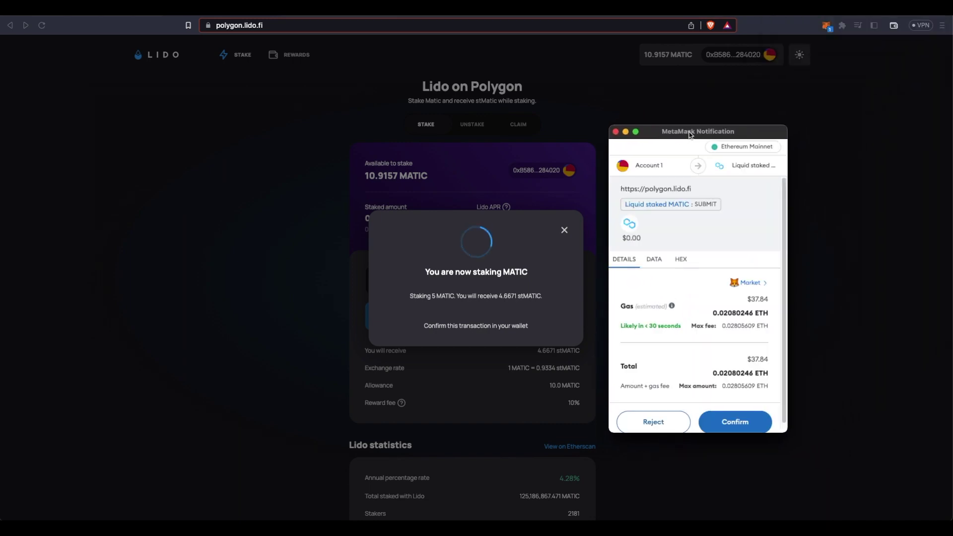
drag(746, 298, 777, 302)
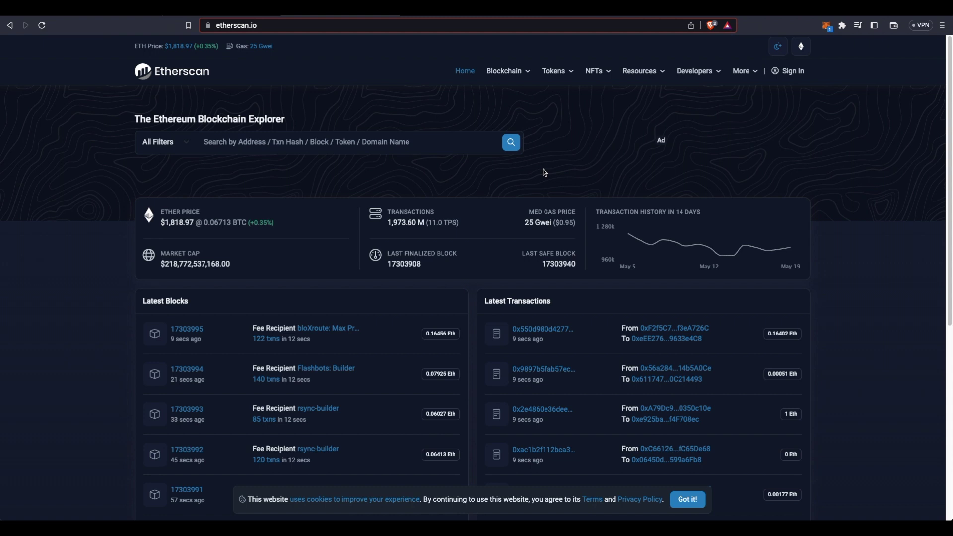
View Etherscan's Gas Tracker and its historical gas oracle prices.
click(540, 224)
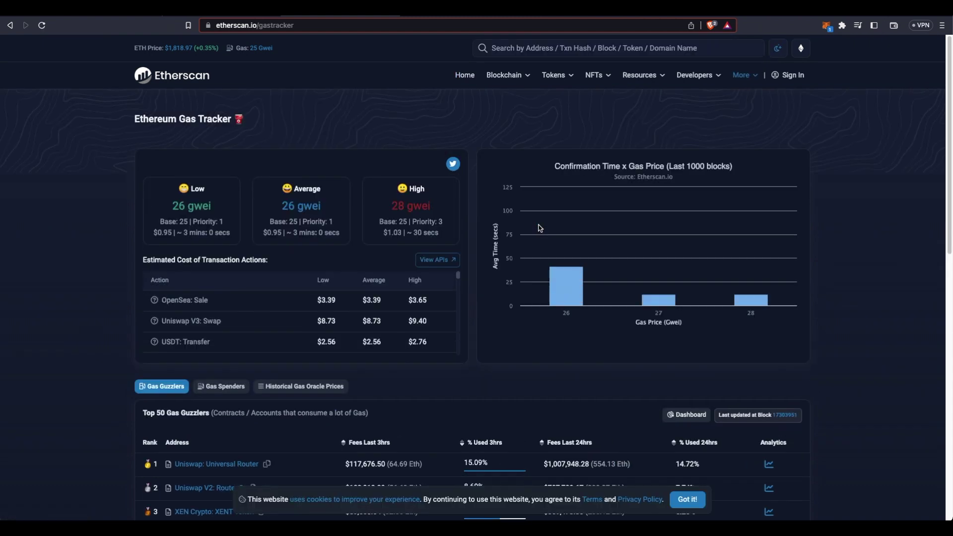
scroll(295, 225, down, 2)
click(296, 208)
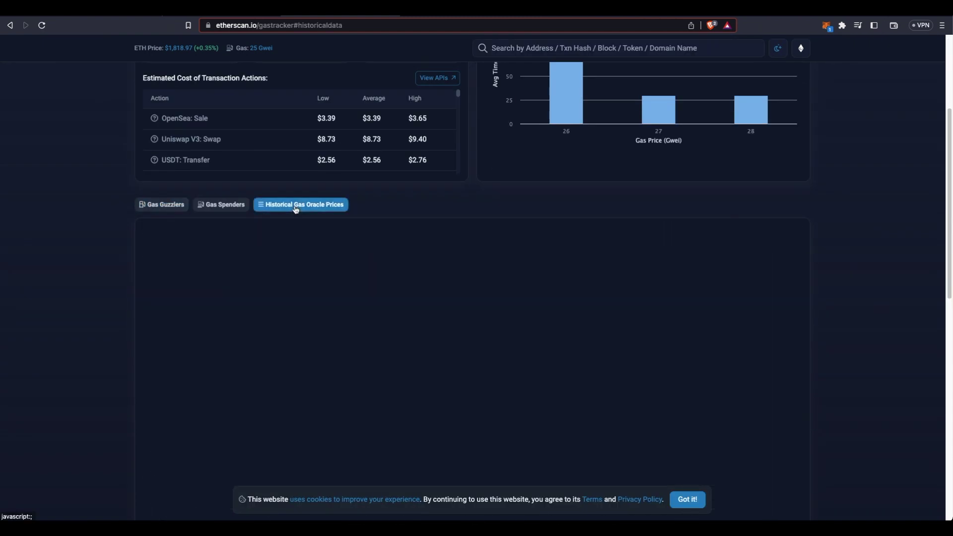
scroll(295, 209, up, 1)
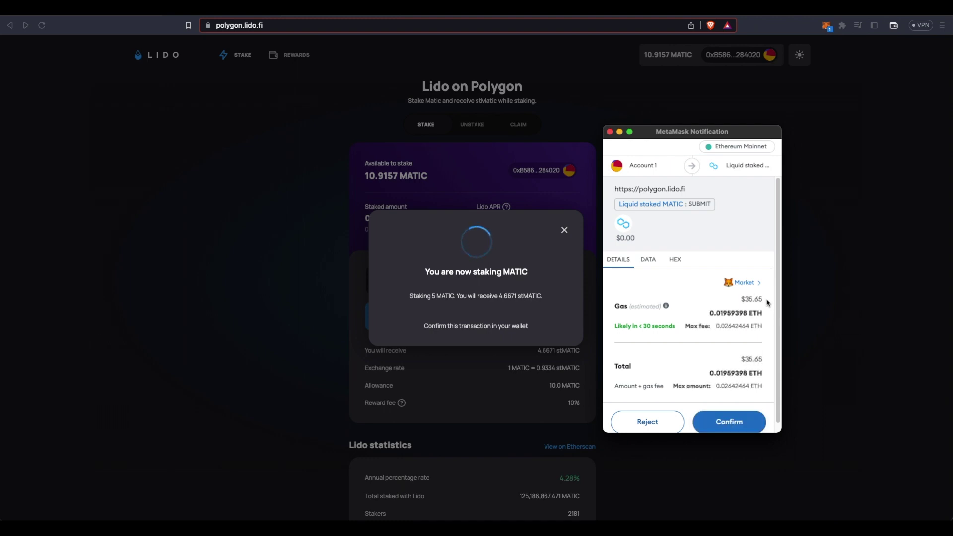
scroll(749, 415, down, 1)
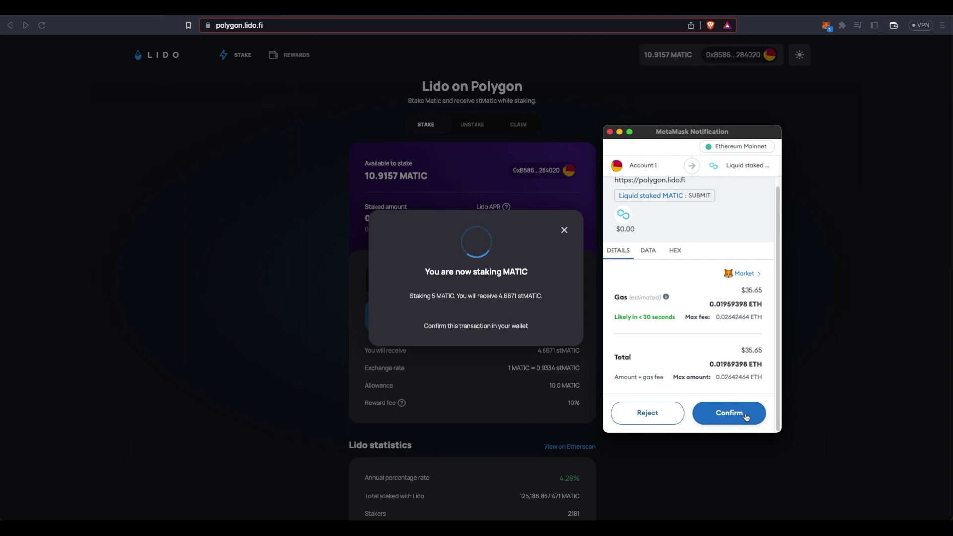
Confirm the 5 MATIC stake in MetaMask and dismiss the success message.
click(746, 416)
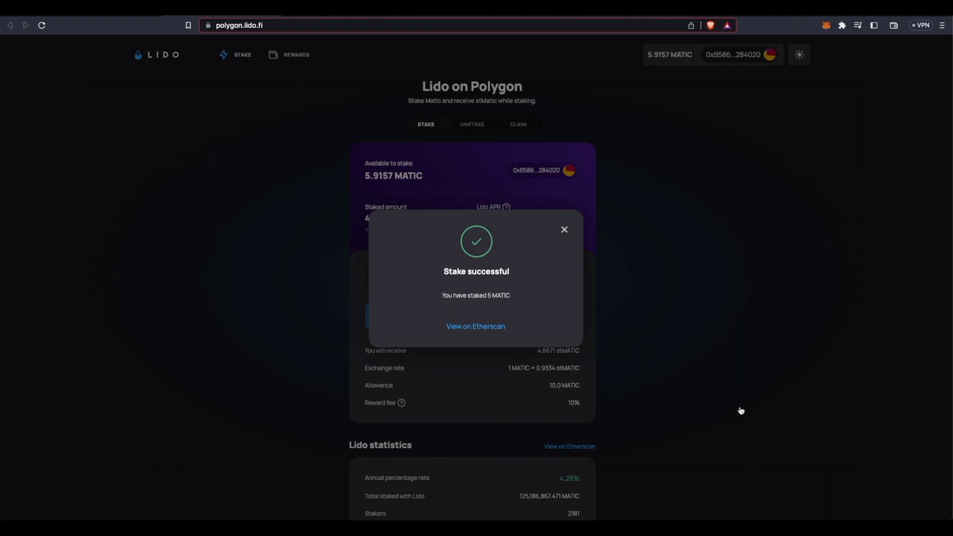
click(564, 230)
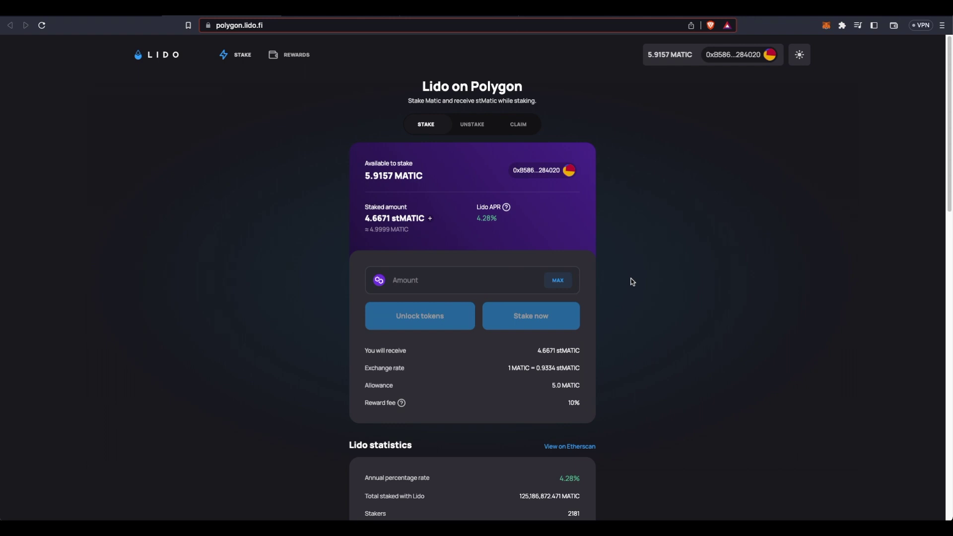
Go to MetaMask's Assets list and begin importing a token.
click(826, 27)
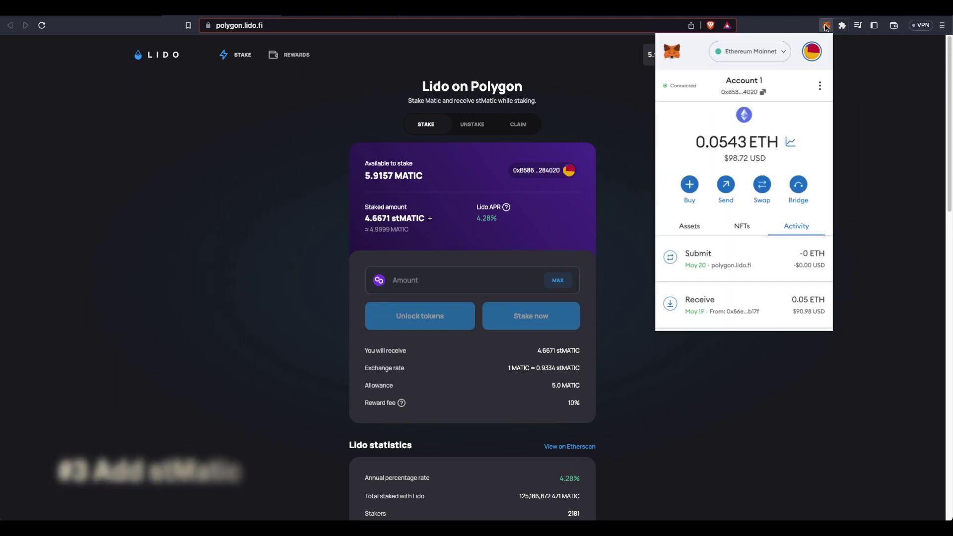
click(685, 224)
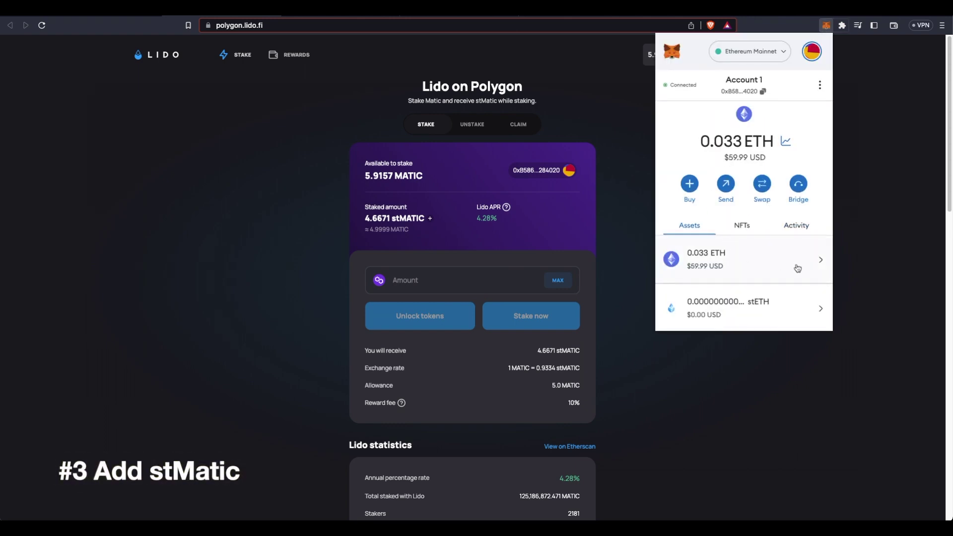
scroll(797, 268, down, 3)
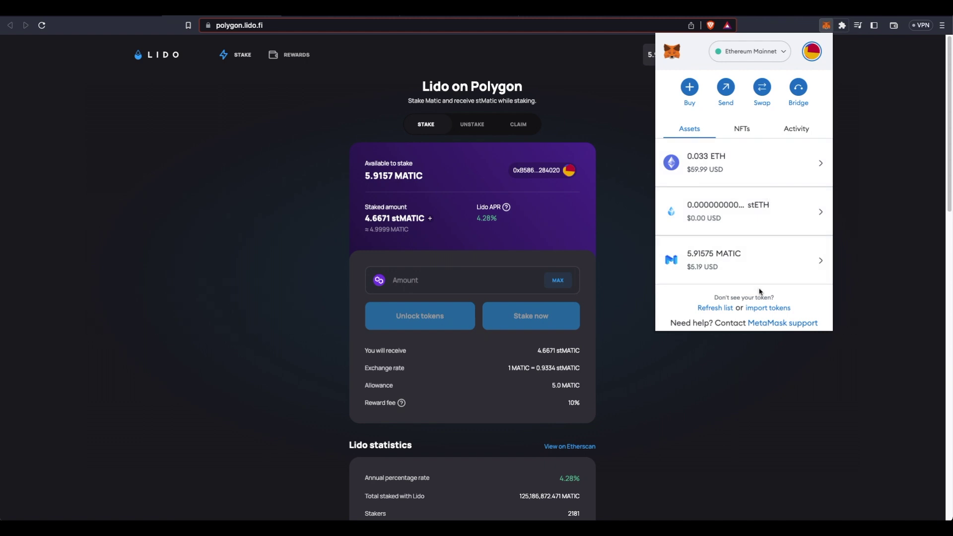
scroll(761, 294, down, 1)
click(772, 302)
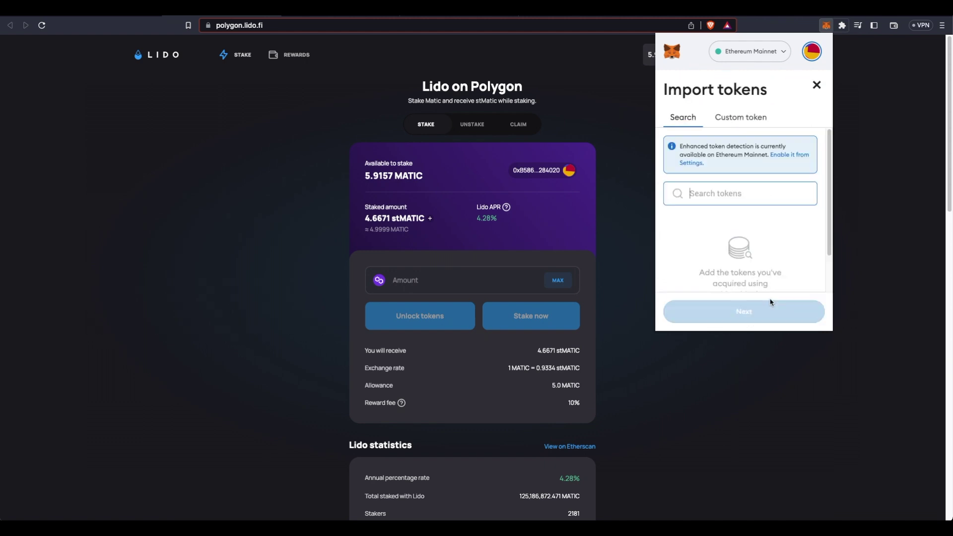
text(stma)
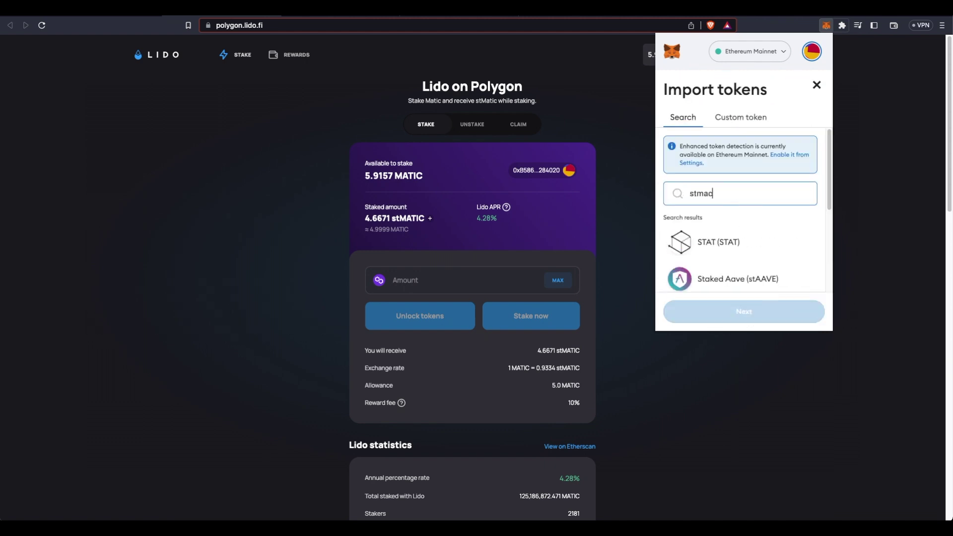
Import Liquid staked MATIC (stMATIC) so the wallet shows 4.66717 stMATIC.
click(757, 246)
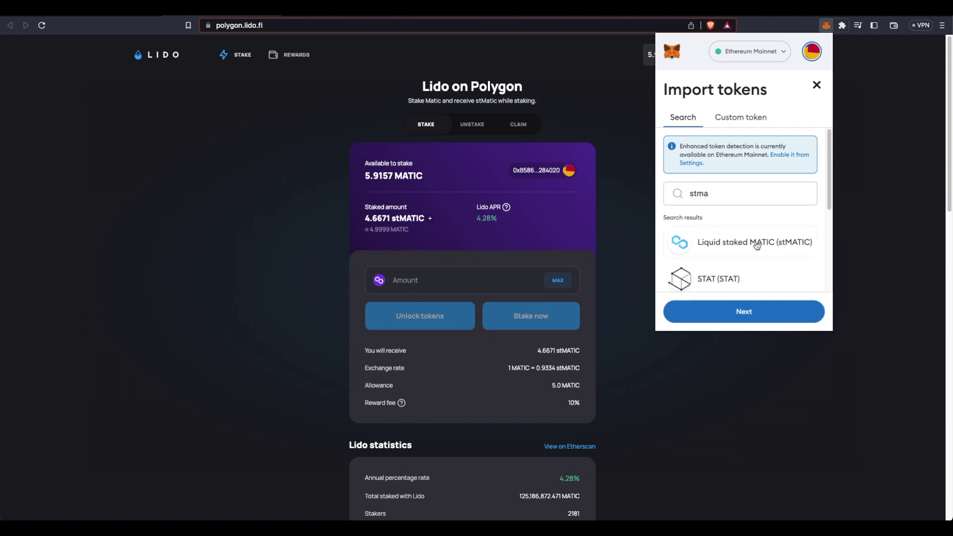
click(770, 313)
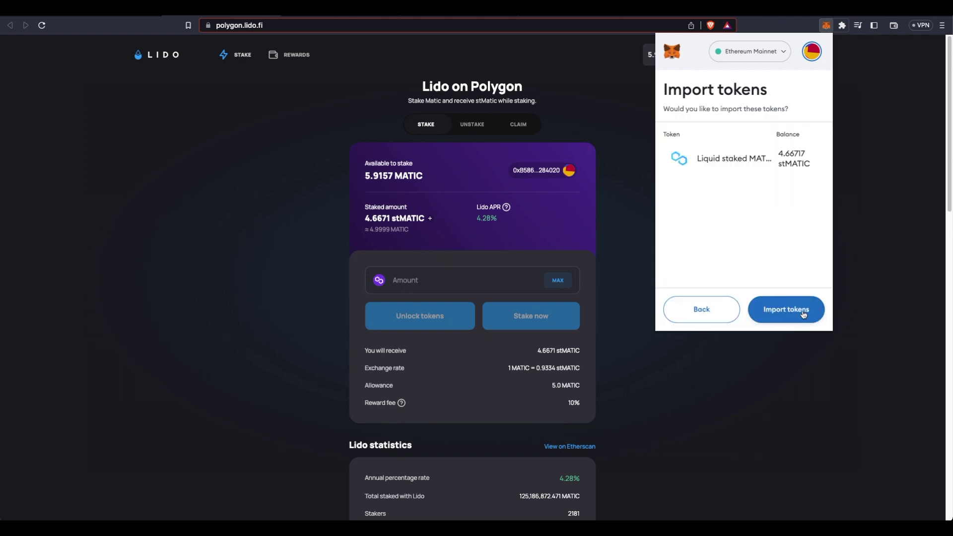
click(804, 312)
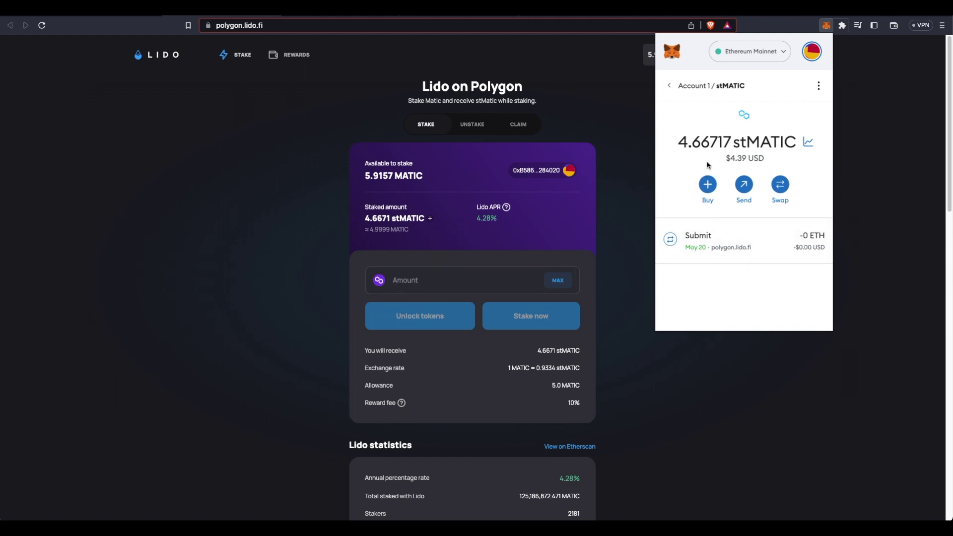
click(671, 86)
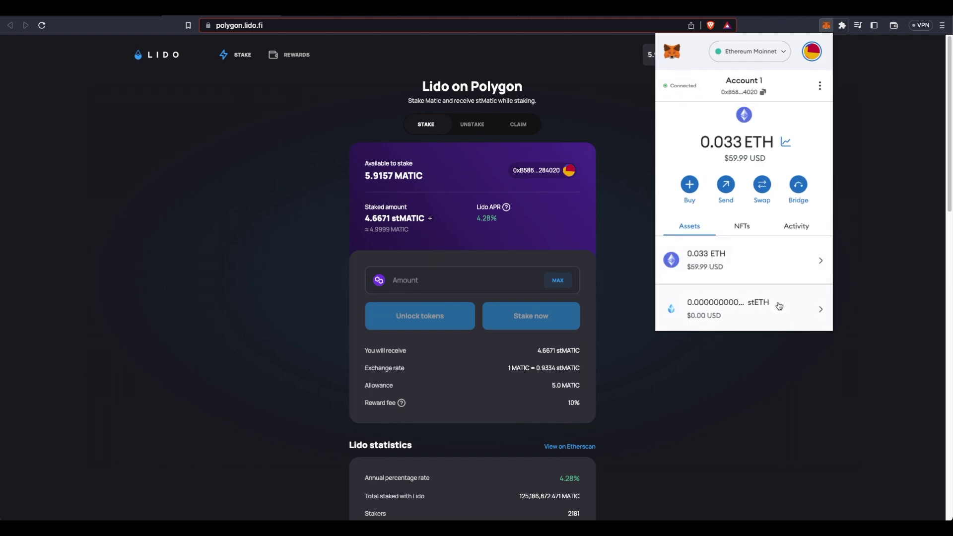
scroll(779, 306, down, 3)
scroll(742, 262, up, 1)
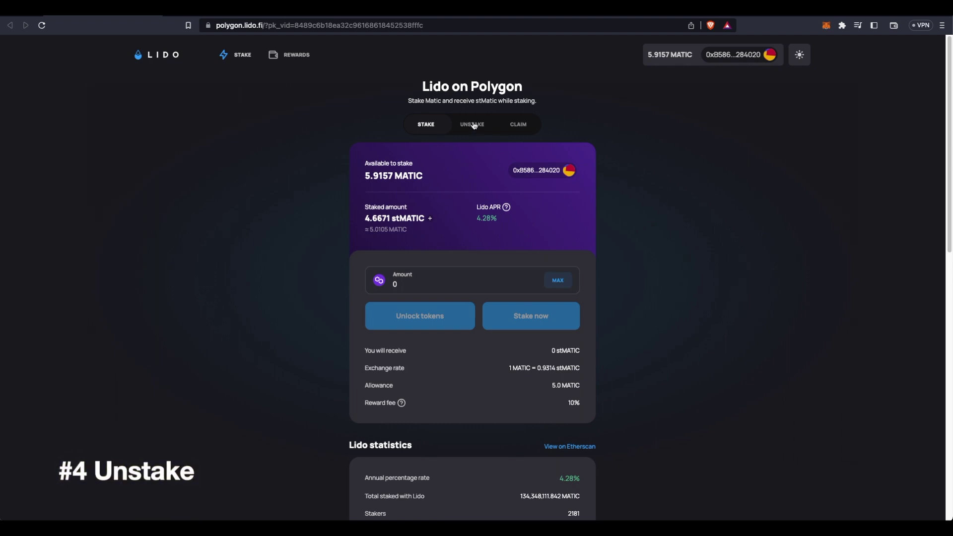
Switch to the Unstake form, noting the 3-4 day (80 epochs) unstaking period.
click(517, 125)
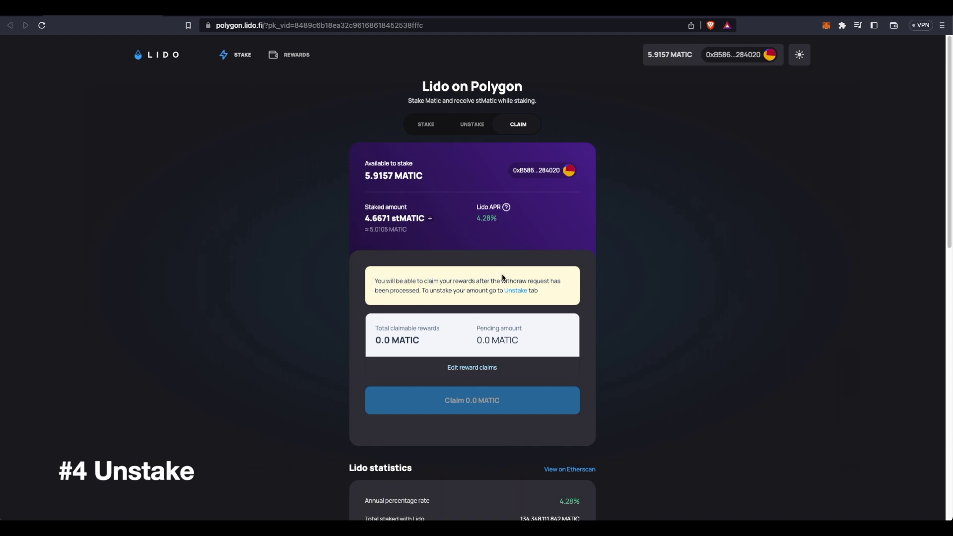
click(481, 127)
drag(504, 281, 569, 283)
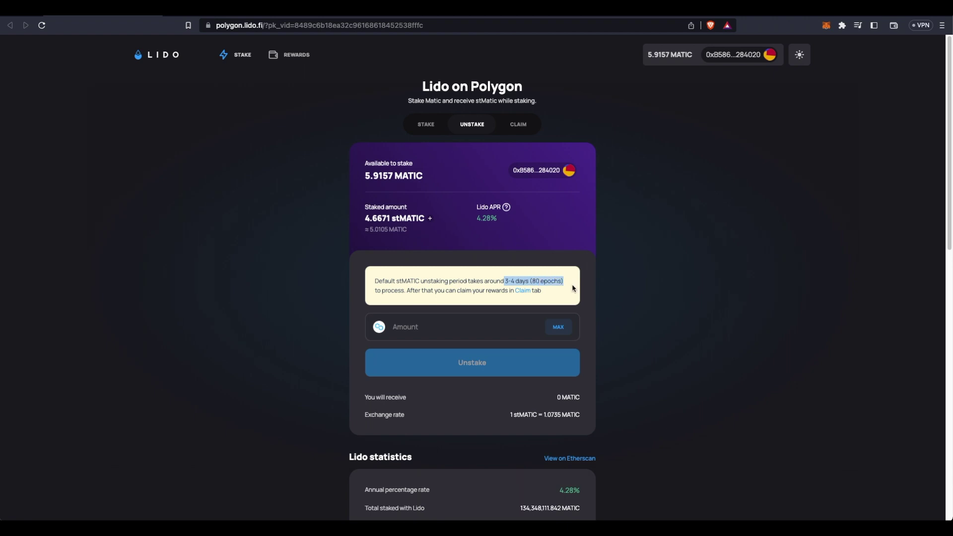
Unstake the full 4.6671 stMATIC balance for 5.0105 MATIC, launching wallet confirmation.
click(573, 284)
click(557, 328)
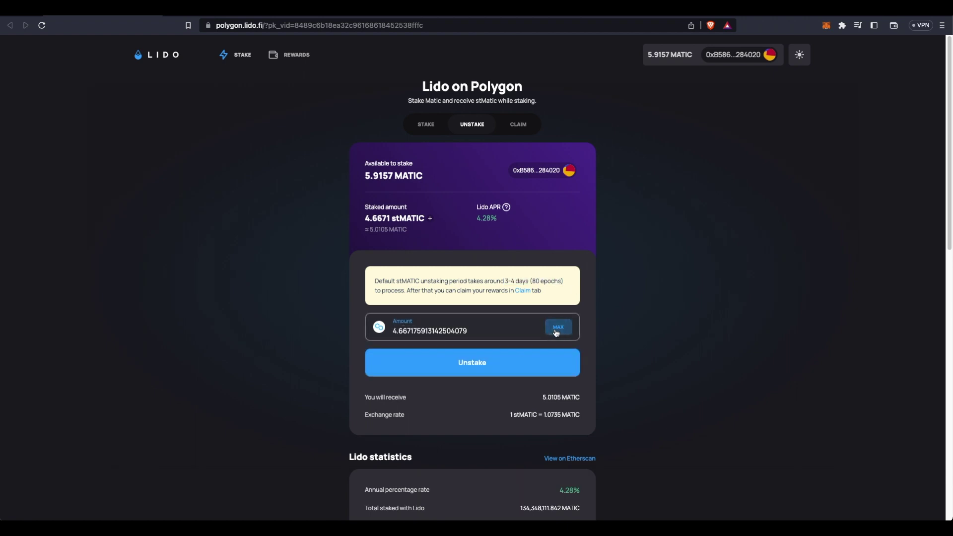
drag(365, 397, 596, 399)
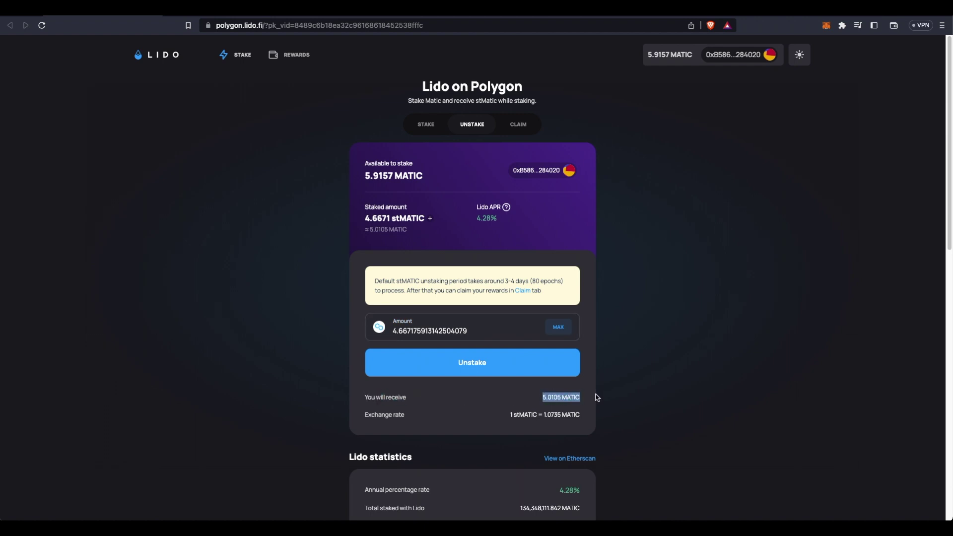
click(511, 367)
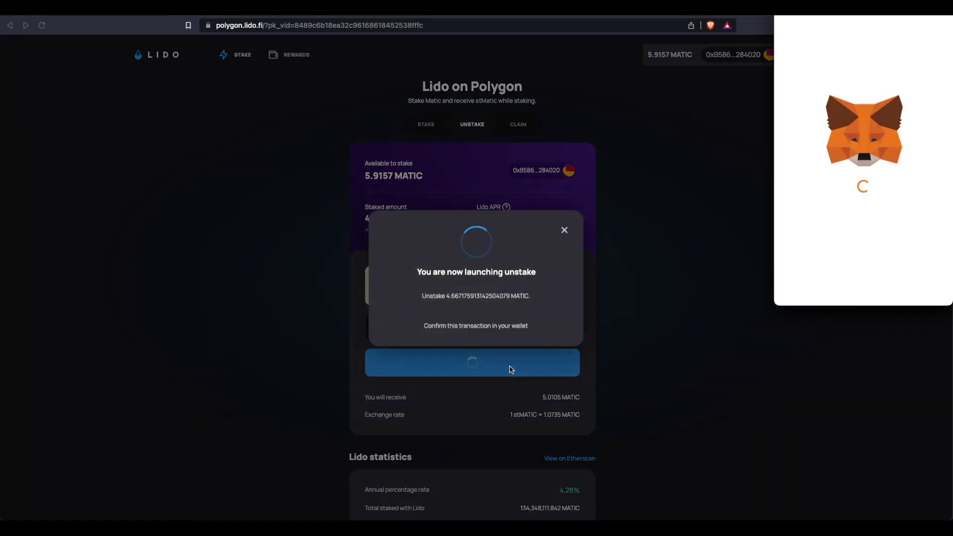
Reject the withdrawal request with its $46.21 gas fee and dismiss the Transaction Failed notice.
drag(846, 11, 676, 138)
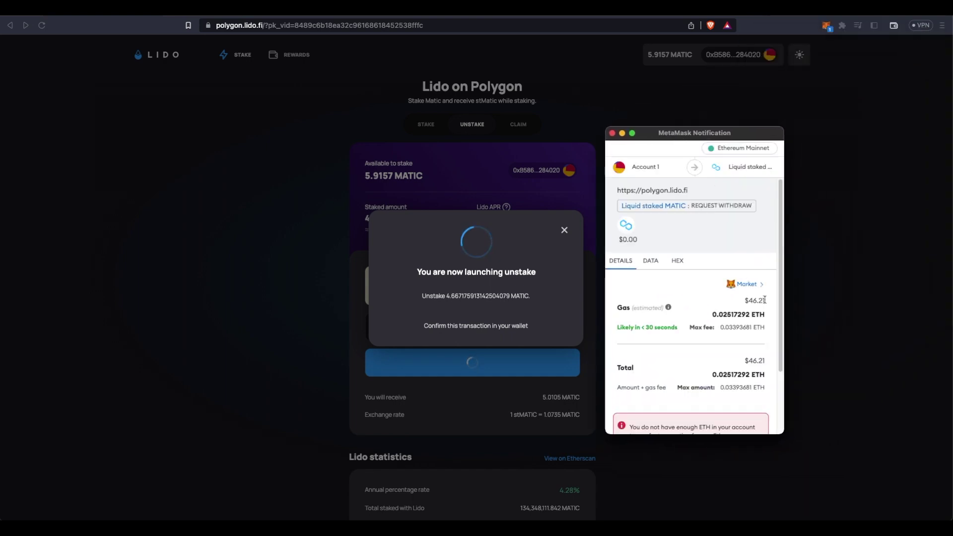
drag(765, 299, 744, 301)
scroll(774, 301, down, 3)
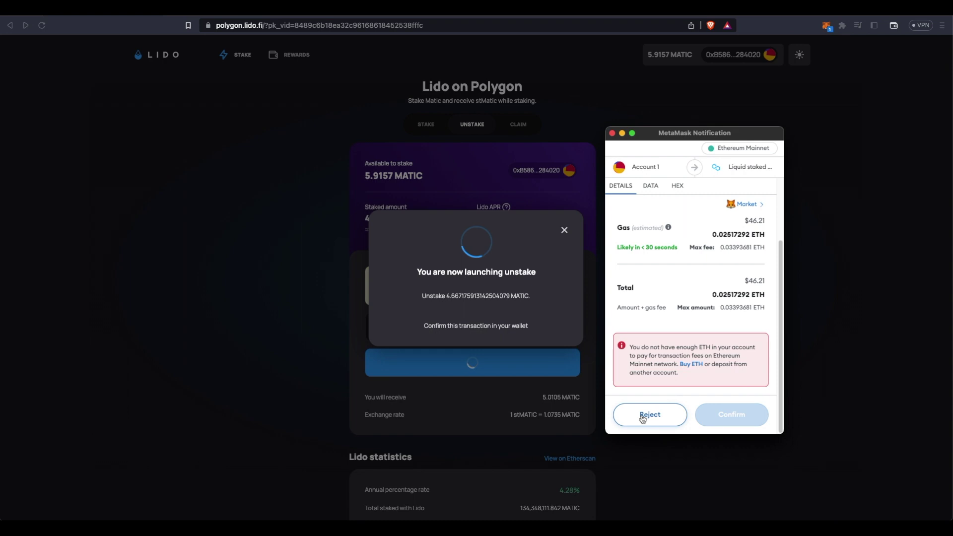
click(641, 416)
click(638, 241)
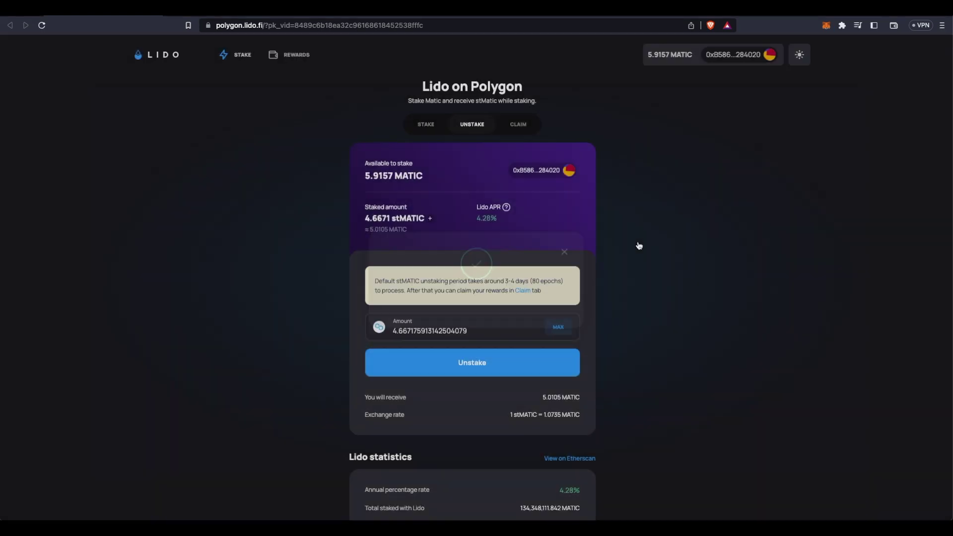